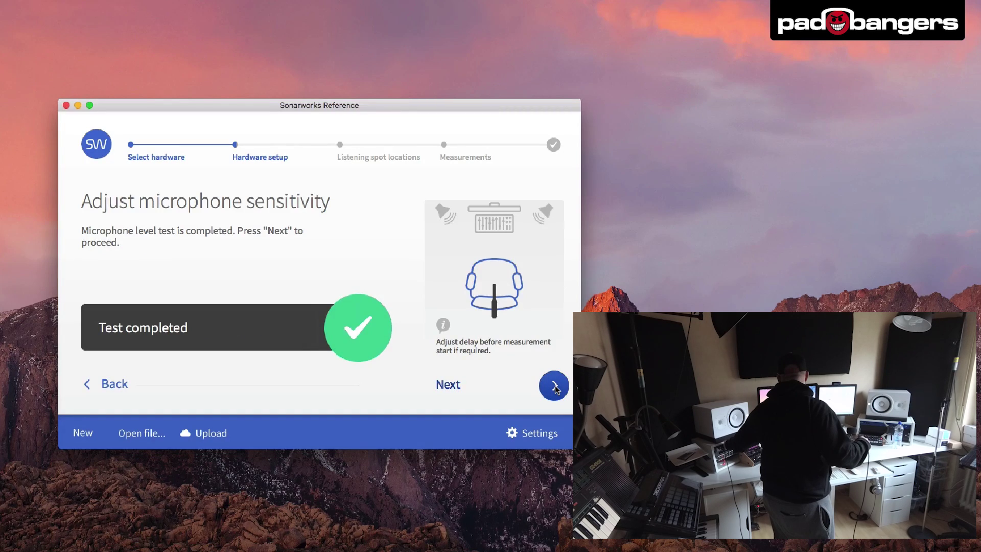
# - Advance from the microphone level test to the speaker distance measurement
pyautogui.click(554, 386)
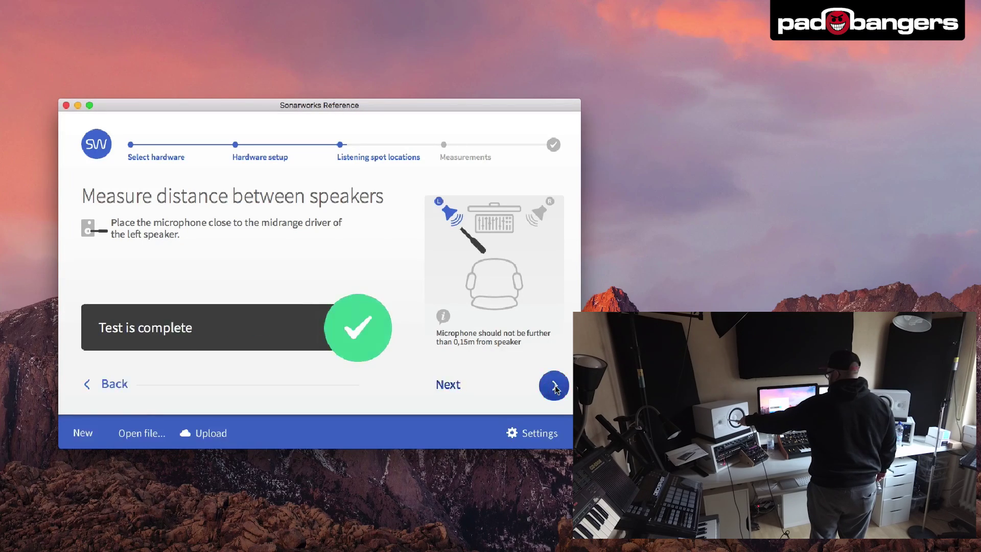
# - Proceed from the completed distance test to the listening-spot measurements
pyautogui.click(554, 384)
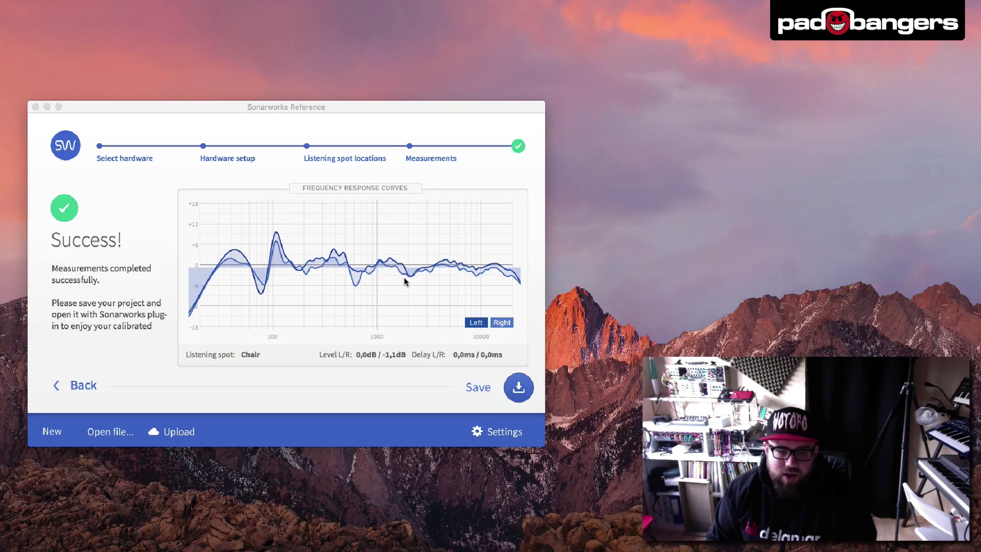
# - Save the measurement as 'Reference Measurement 1' and quit Reference 3
pyautogui.click(518, 388)
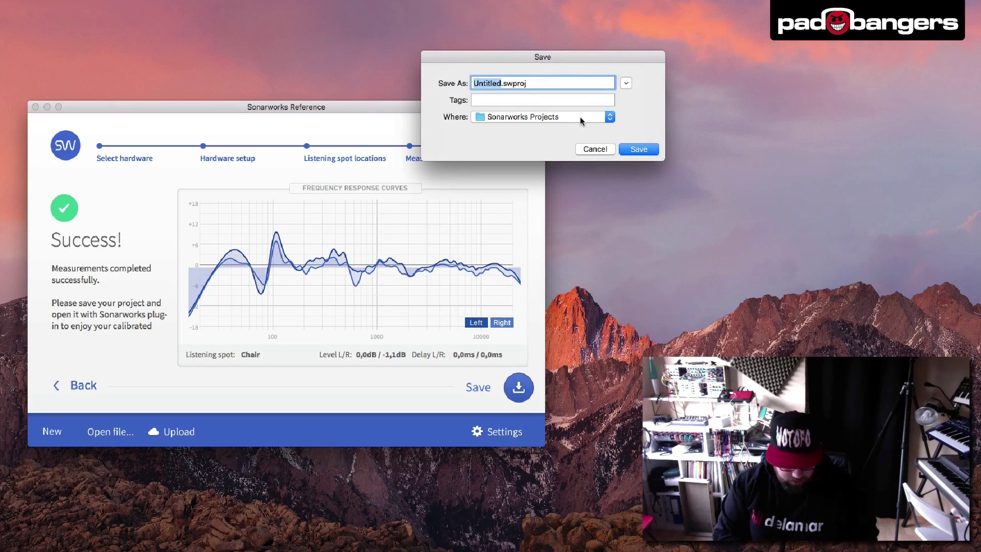
pyautogui.write('Reference Me')
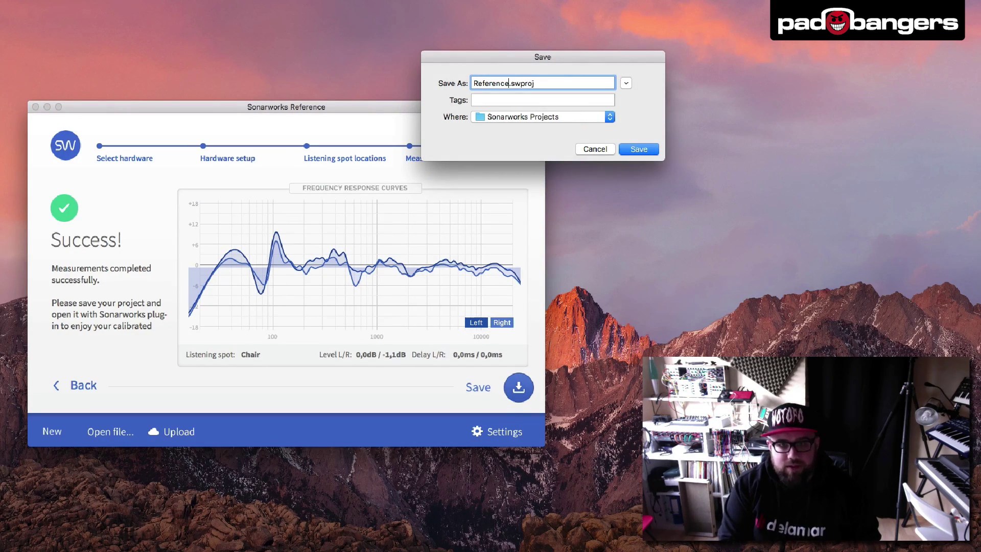
pyautogui.write('asurement 1')
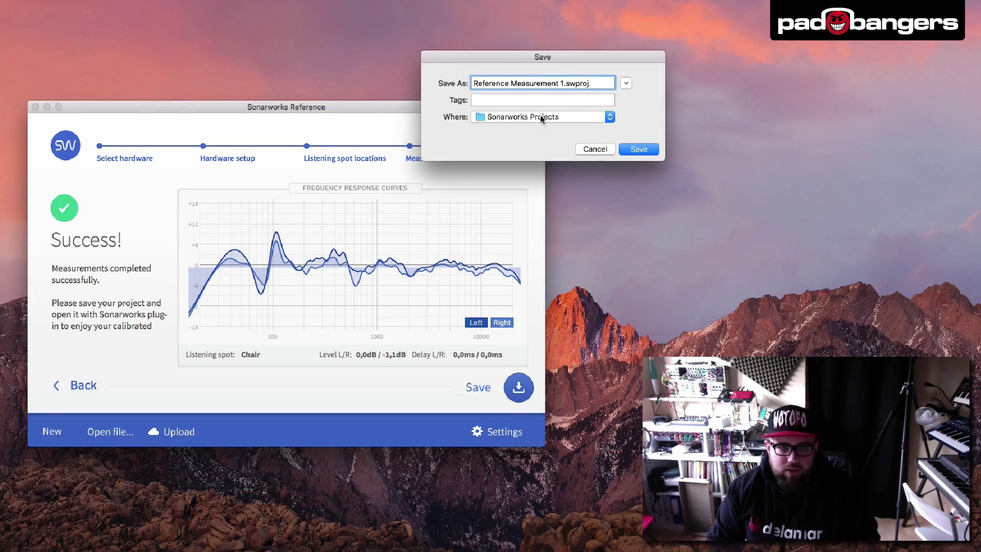
pyautogui.click(648, 149)
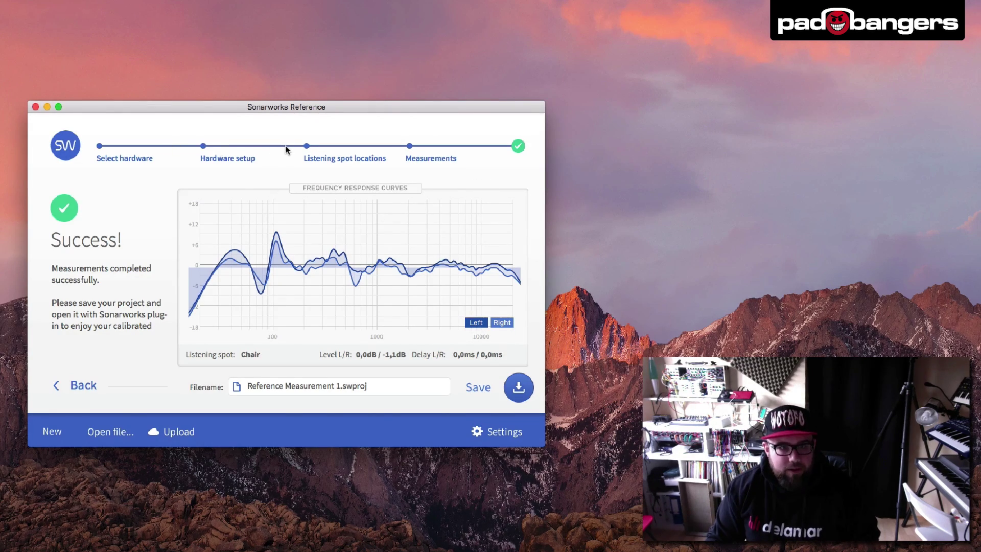
pyautogui.press('super+q')
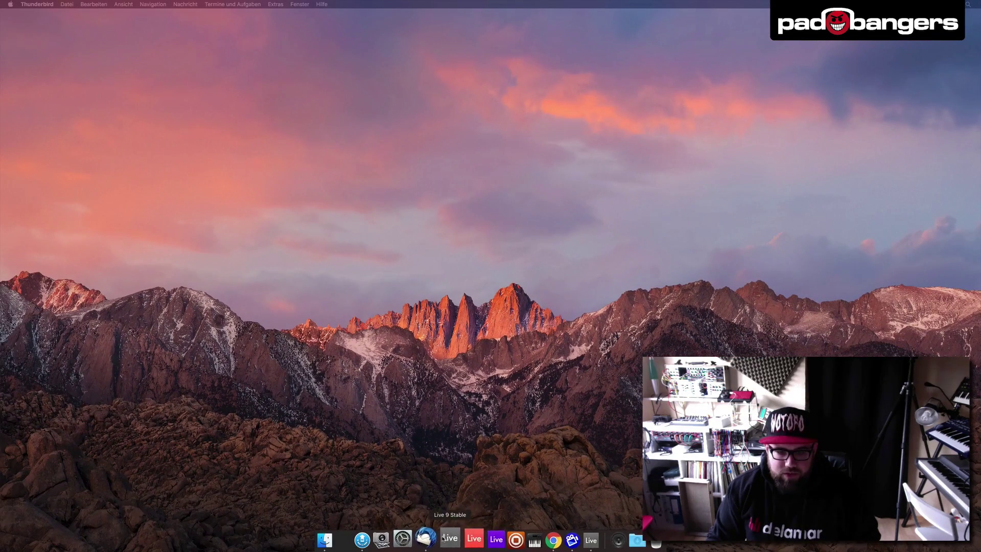
# - In Ableton Live, add the Sonarworks Reference 3 Audio Unit to the Master track
pyautogui.click(590, 540)
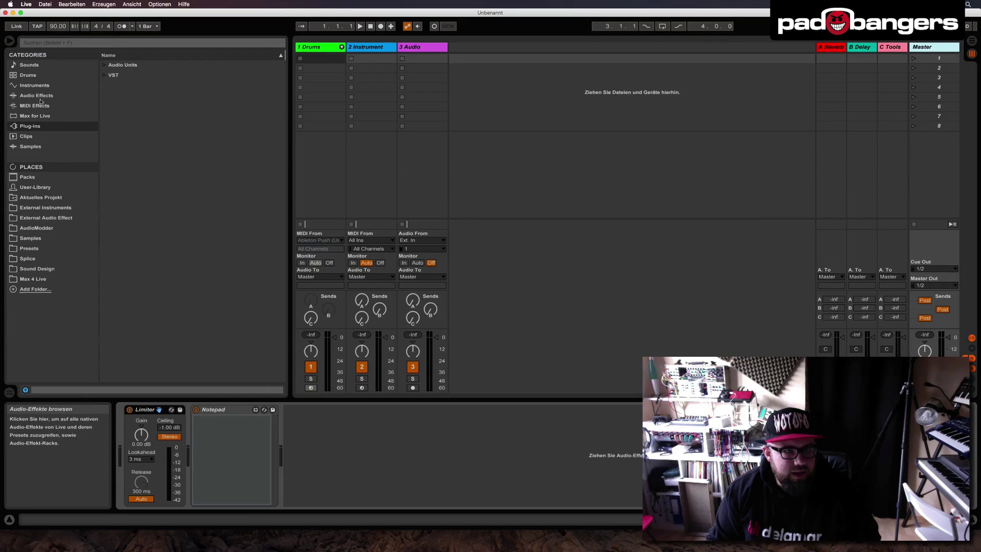
pyautogui.click(102, 66)
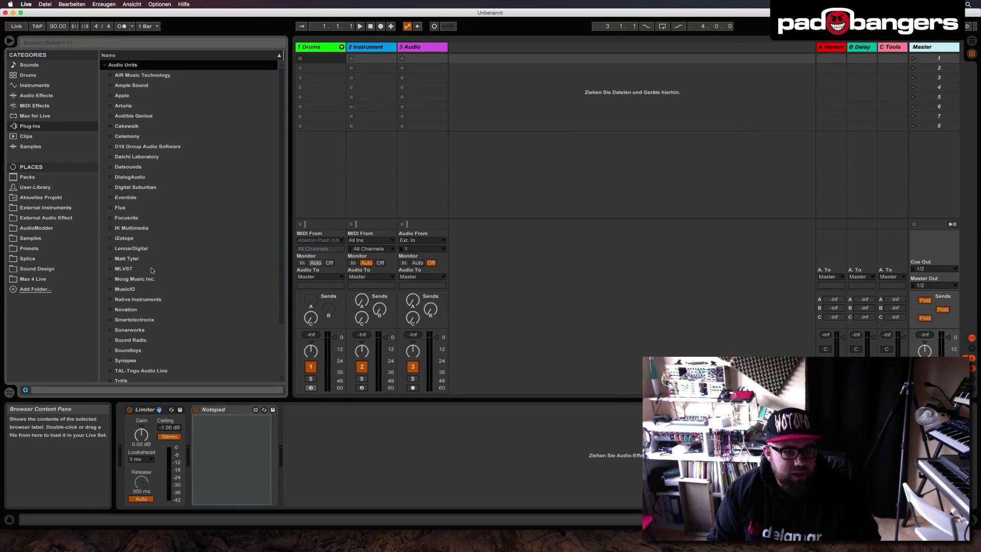
pyautogui.scroll(-5, 117, 305)
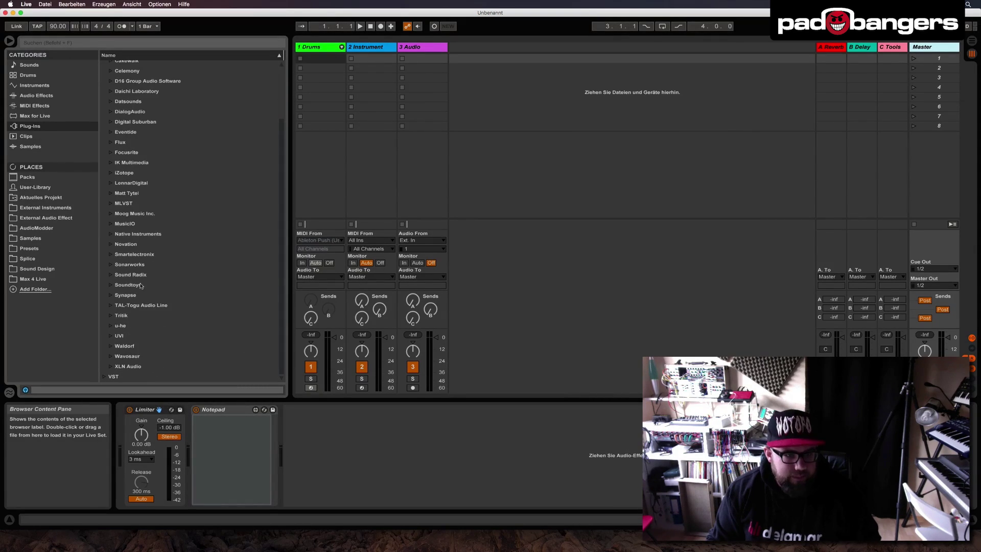
pyautogui.click(110, 265)
pyautogui.click(143, 275)
pyautogui.moveTo(293, 418); pyautogui.dragTo(302, 445)
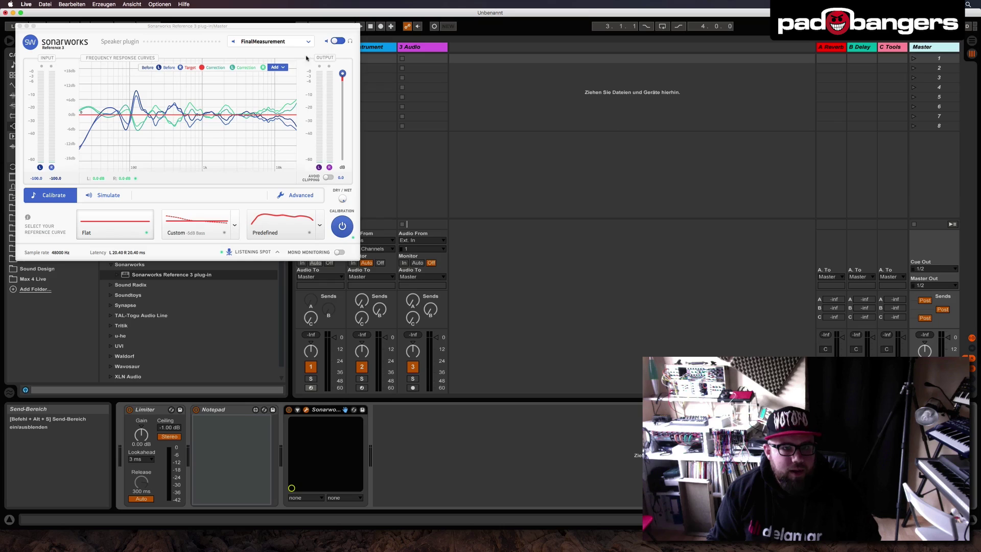
# - Load the Reference Measurement 1 profile into the plug-in
pyautogui.click(263, 42)
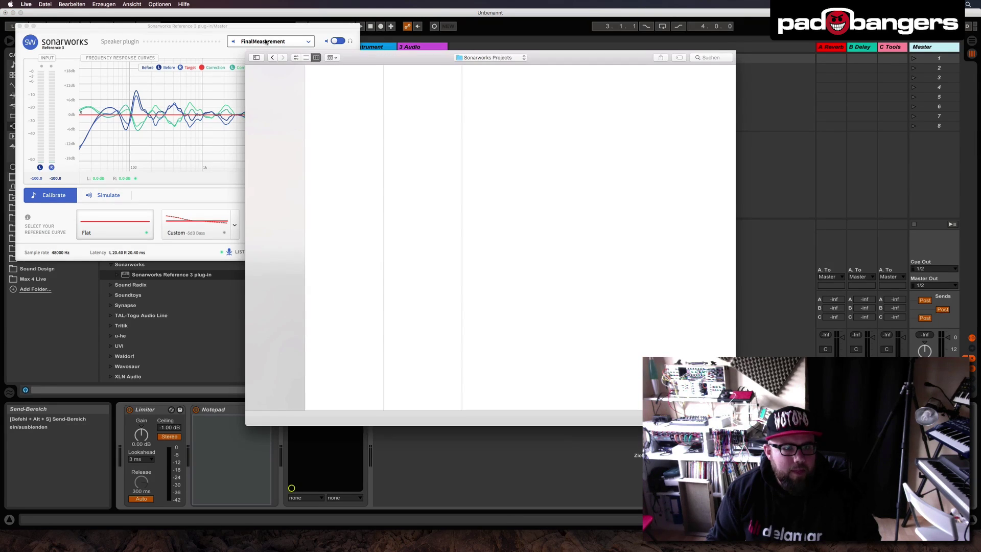
pyautogui.click(426, 75)
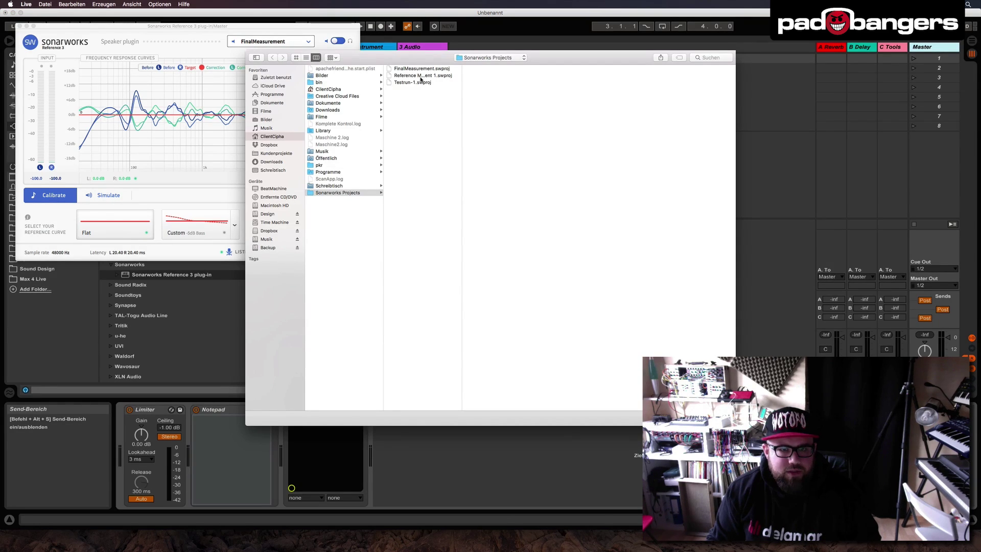
pyautogui.press('Return')
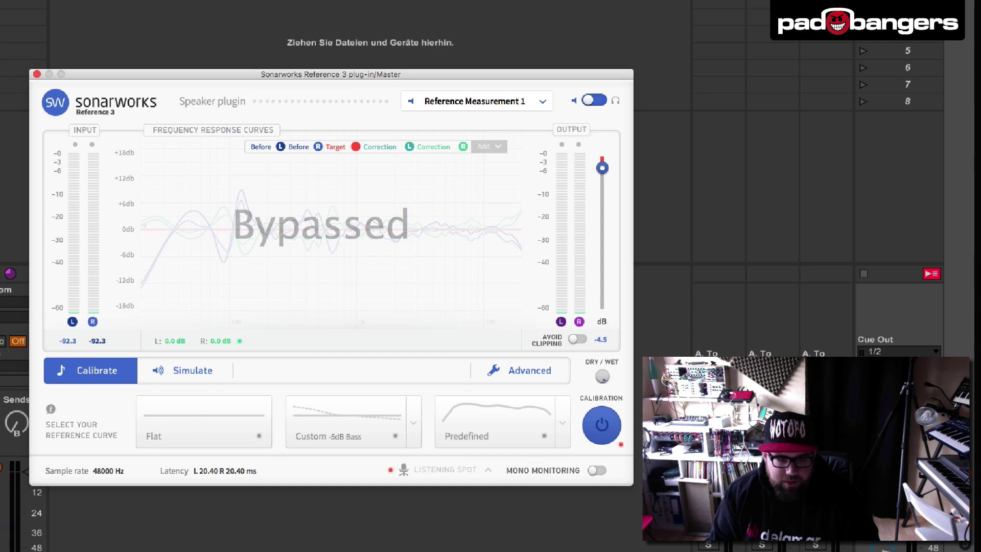
# - Play audio, raise output to 0.0 dB, and compare calibration off and on, ending with it on
pyautogui.press('space')
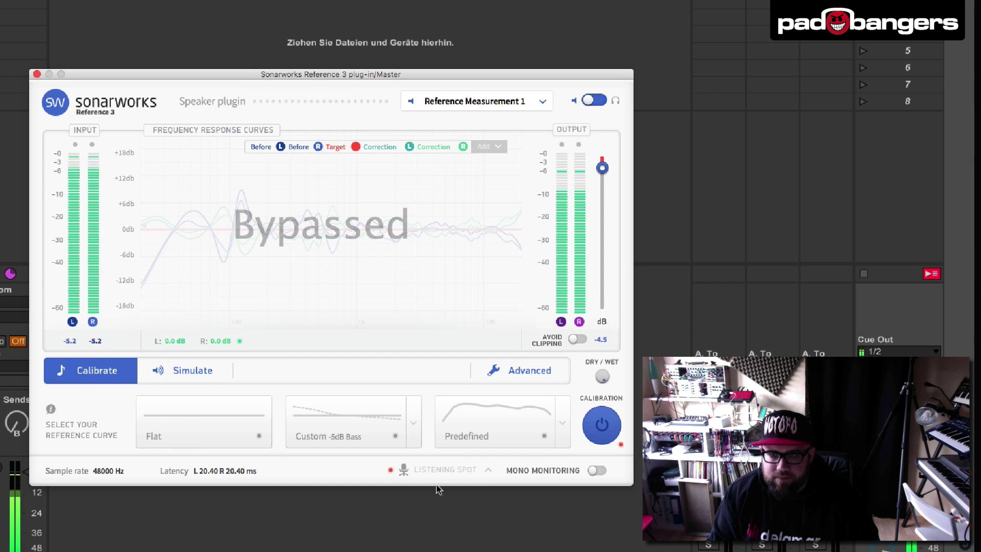
pyautogui.moveTo(602, 168); pyautogui.dragTo(602, 156)
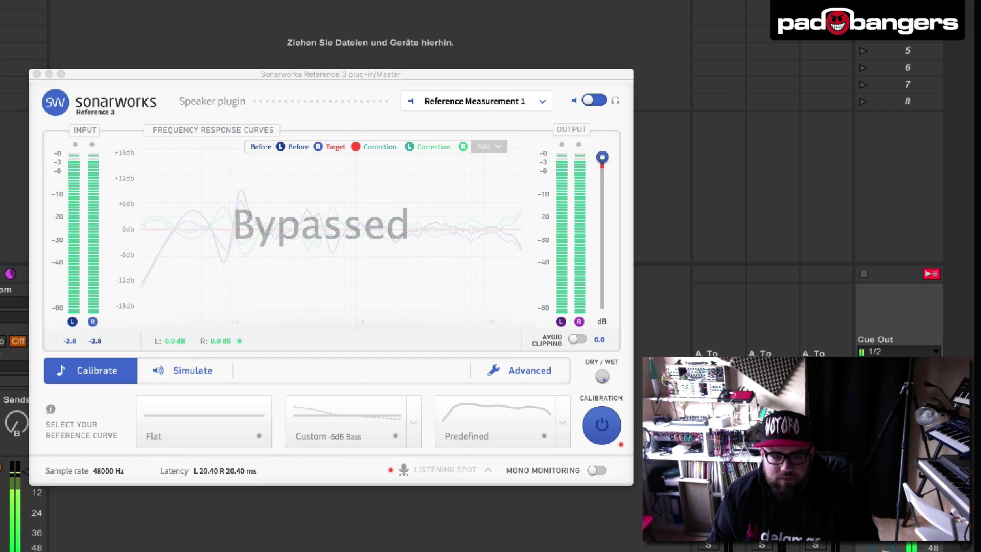
pyautogui.click(602, 430)
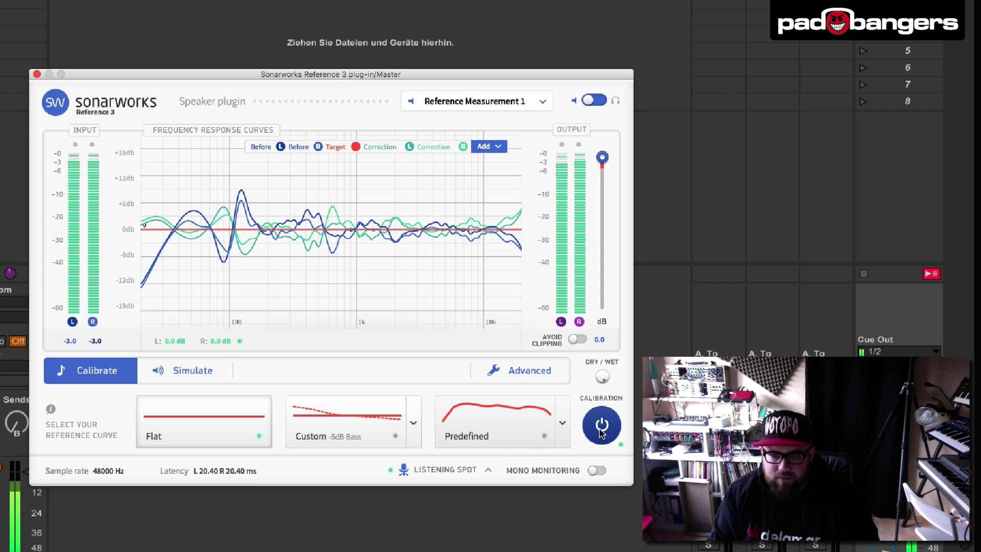
pyautogui.click(602, 429)
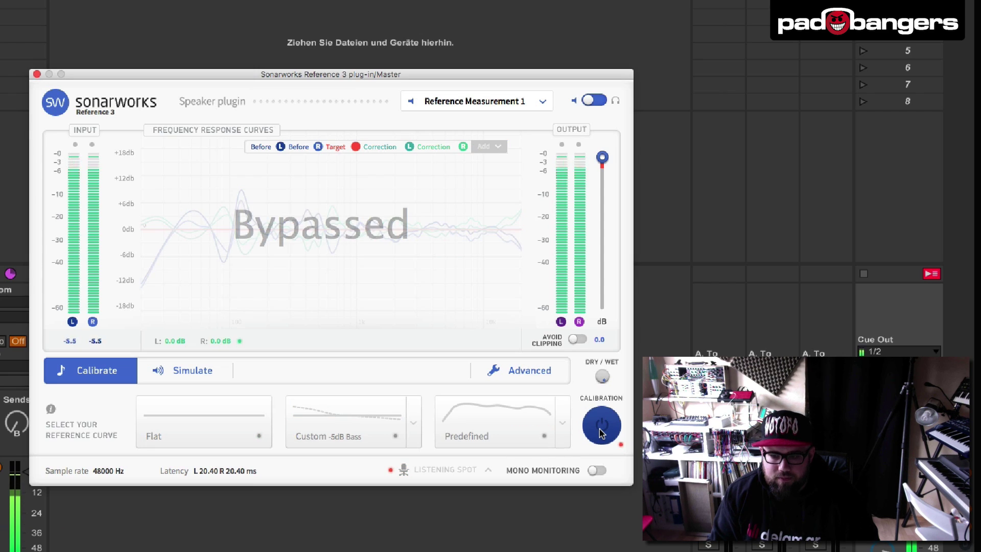
pyautogui.click(601, 433)
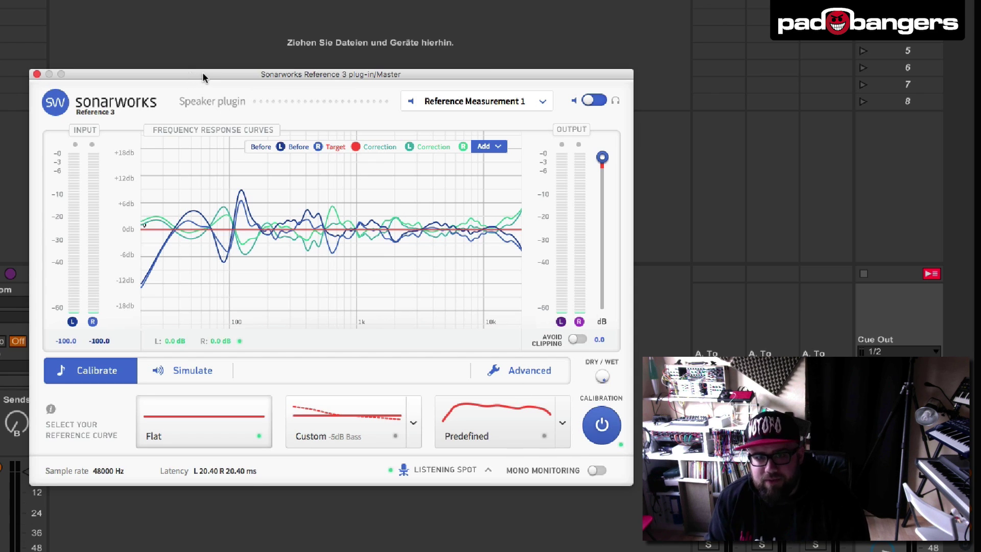
# - Select the Custom -5dB Bass reference curve
pyautogui.moveTo(203, 77); pyautogui.dragTo(184, 71)
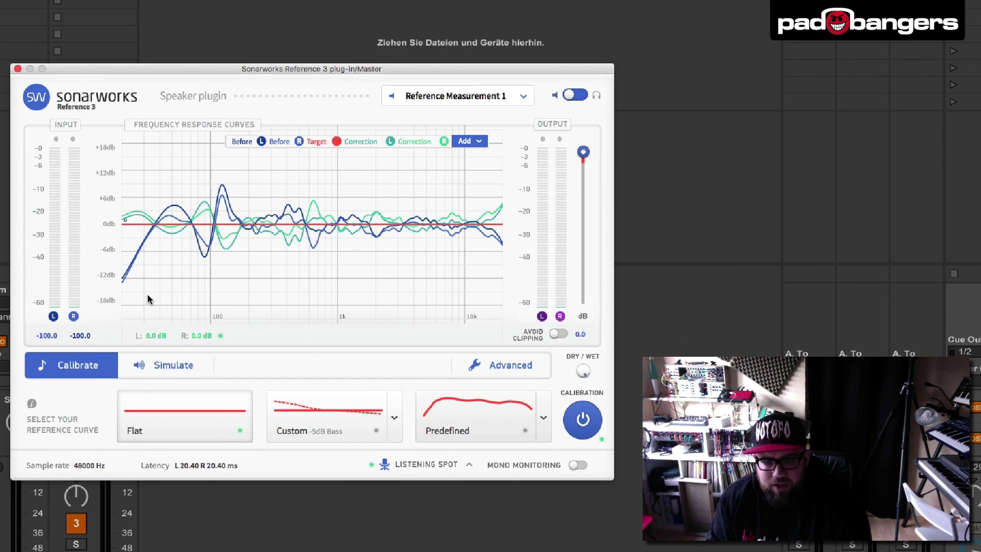
pyautogui.click(394, 417)
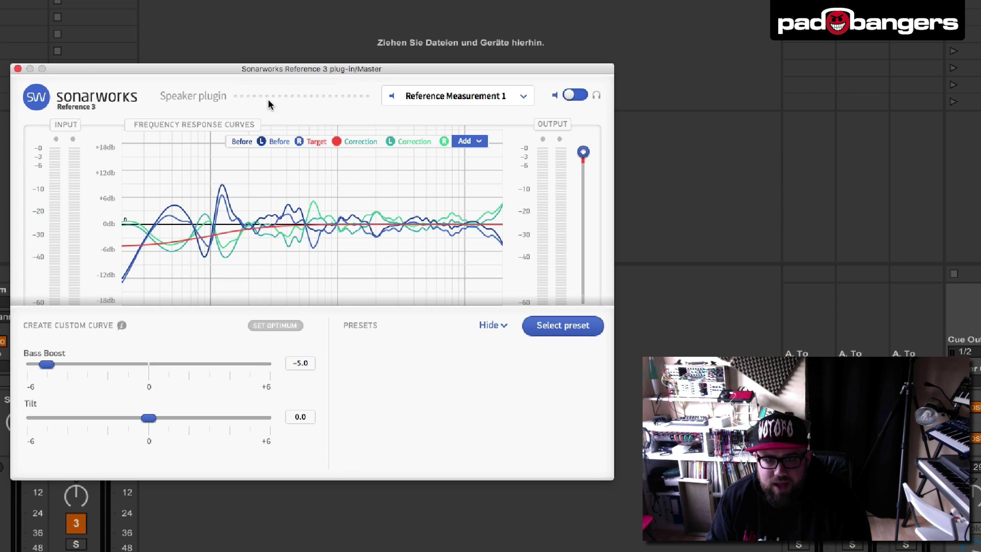
pyautogui.click(539, 328)
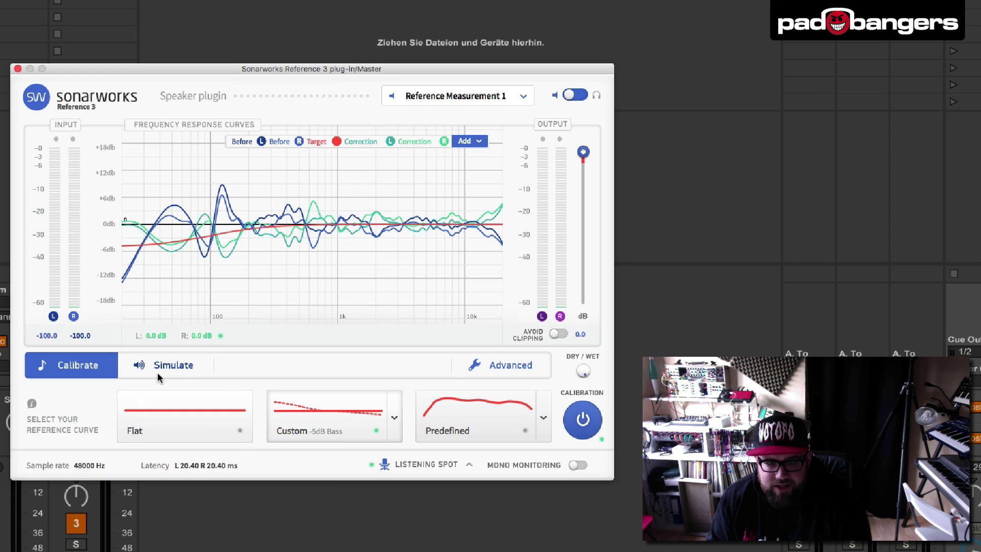
# - In Simulate mode, put Japanese white cone Studio monitors in the first and third slots
pyautogui.click(173, 372)
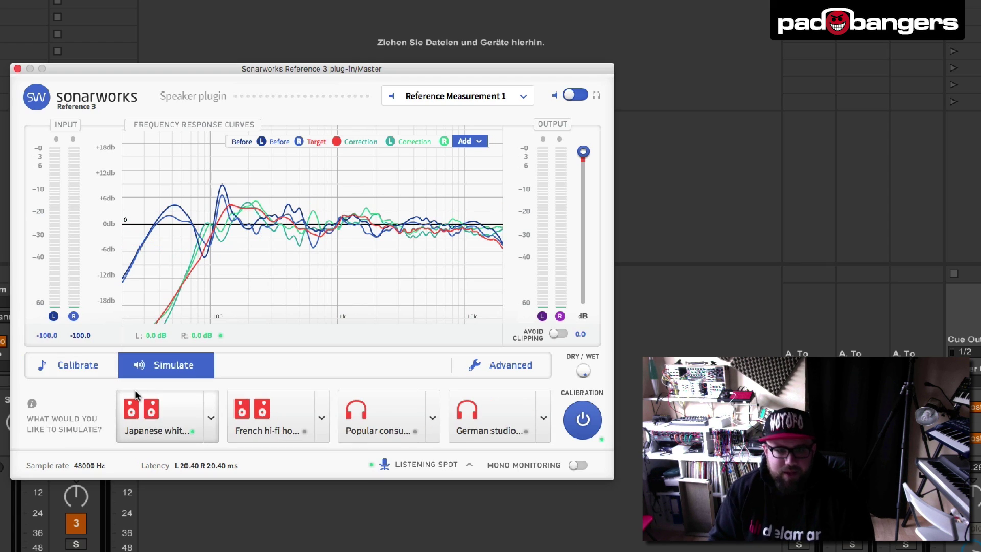
pyautogui.click(213, 419)
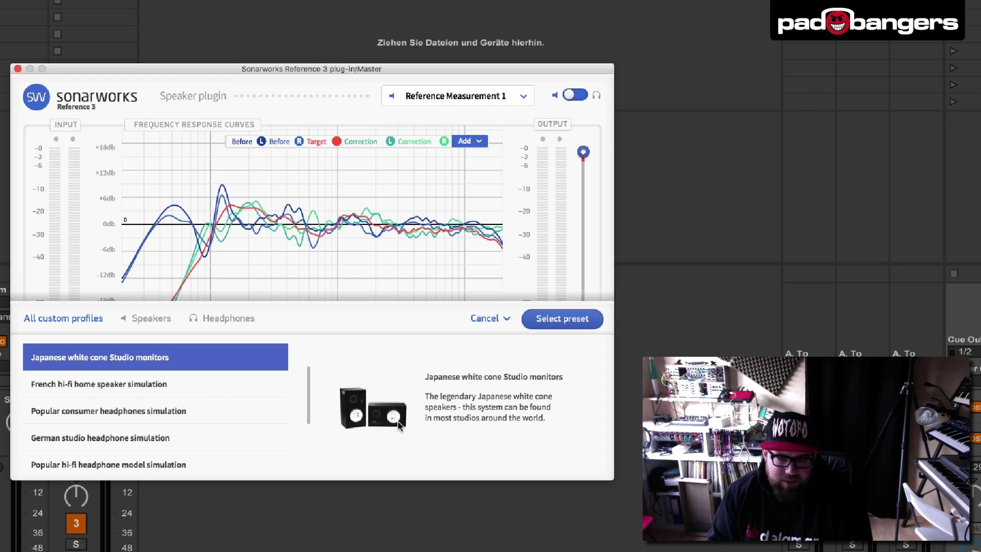
pyautogui.click(557, 317)
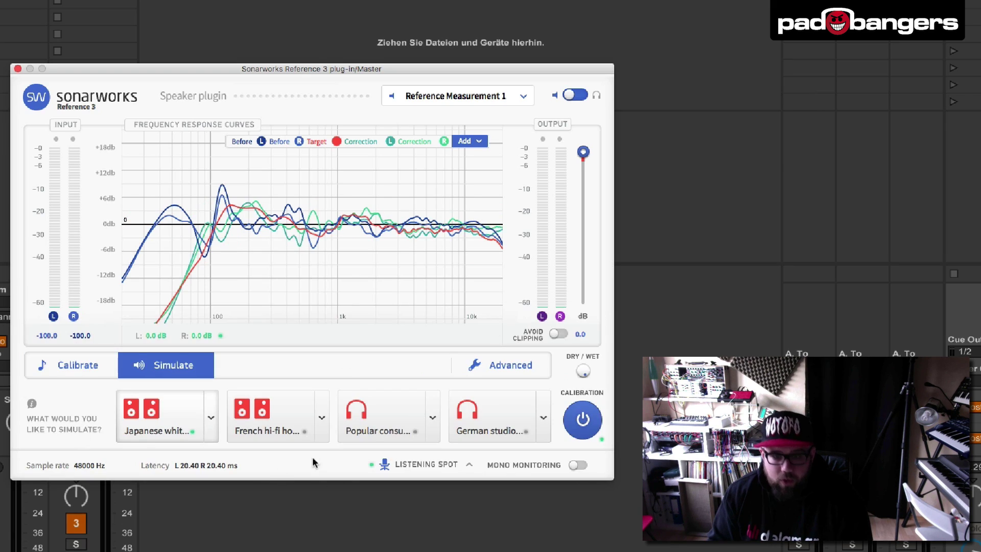
pyautogui.click(433, 425)
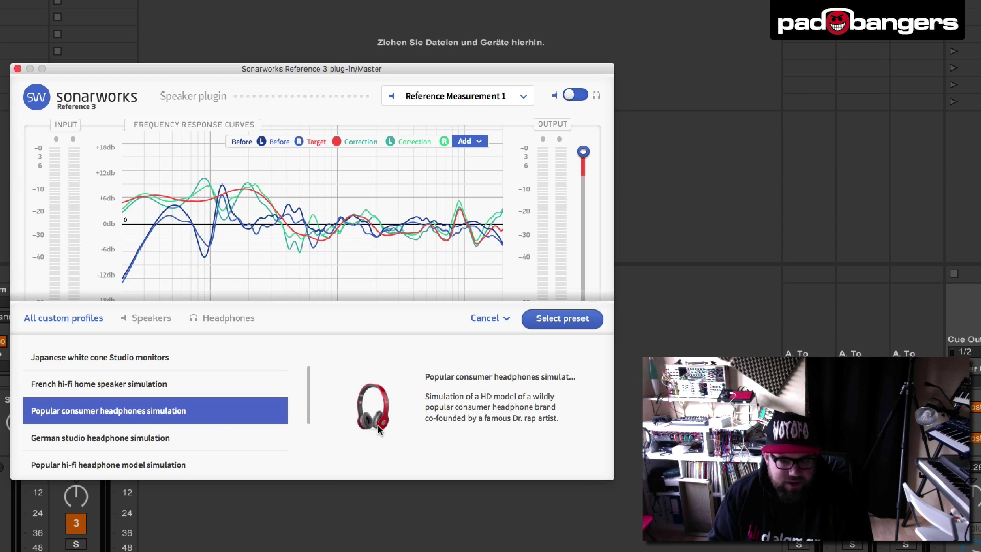
pyautogui.click(534, 320)
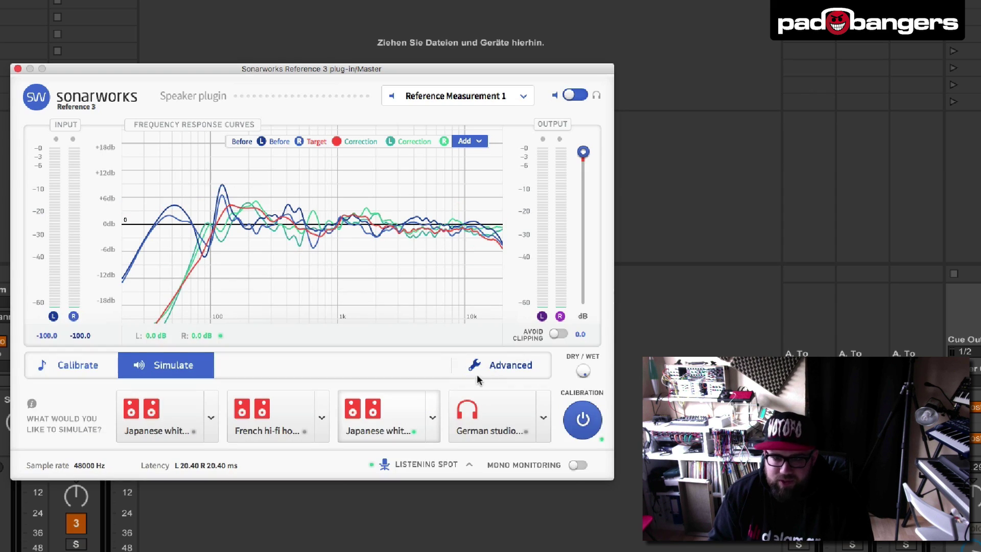
# - Set the third slot to Popular consumer headphones simulation and close the plugin window
pyautogui.click(433, 417)
pyautogui.scroll(-2, 122, 419)
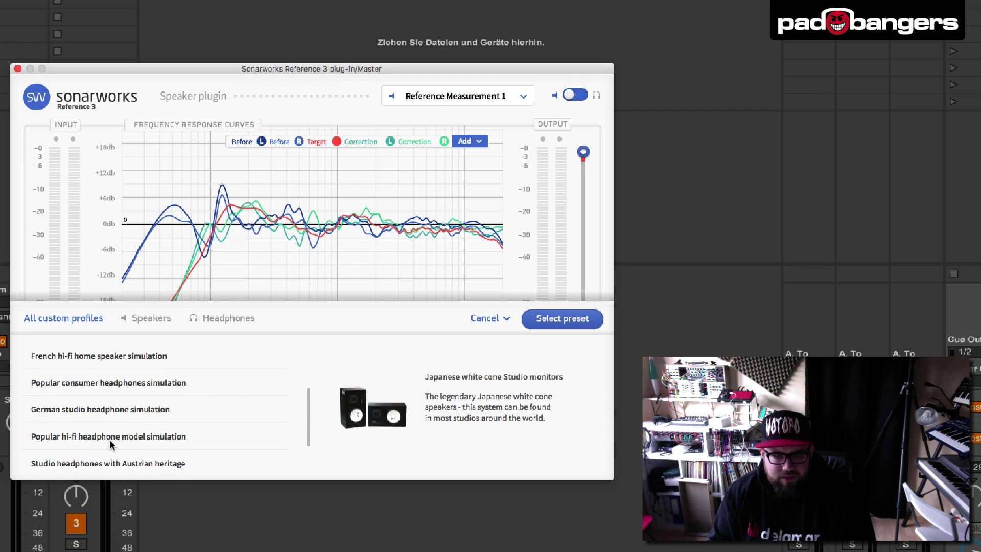
pyautogui.click(112, 432)
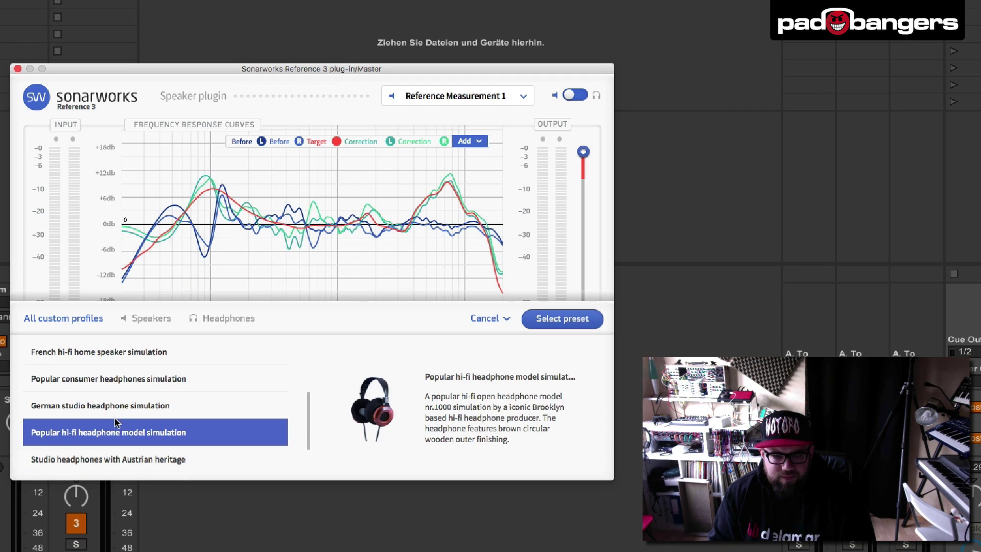
pyautogui.click(115, 408)
pyautogui.click(115, 383)
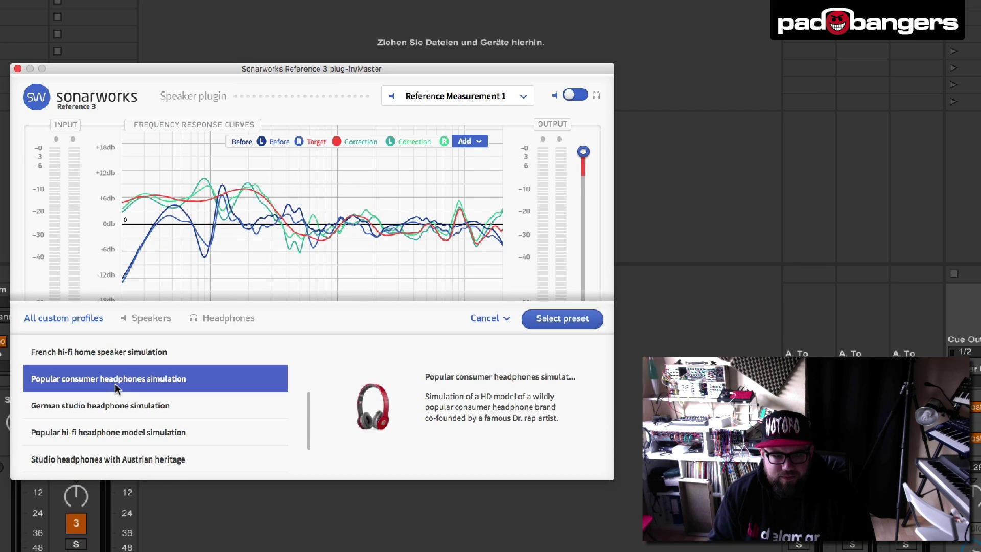
pyautogui.click(535, 322)
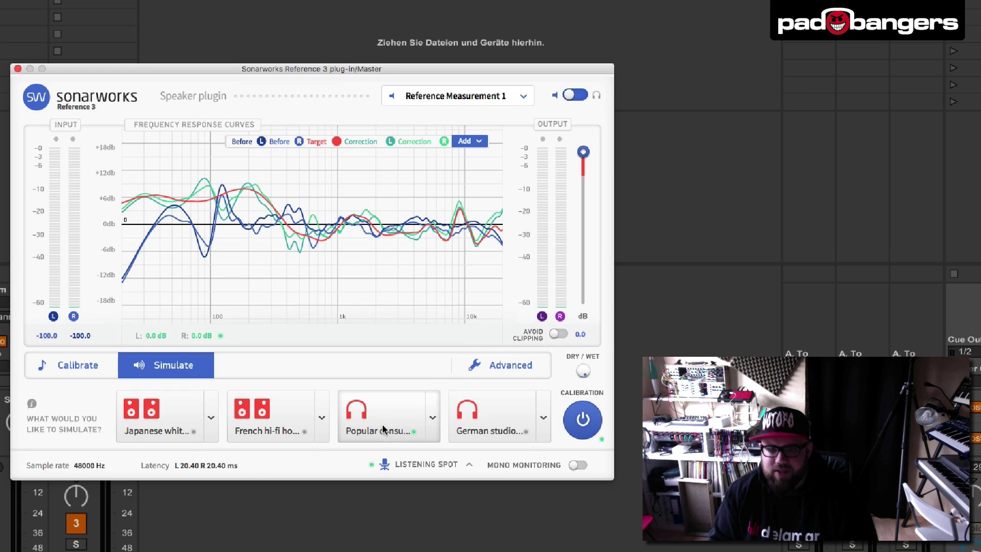
pyautogui.press('super+alt+p')
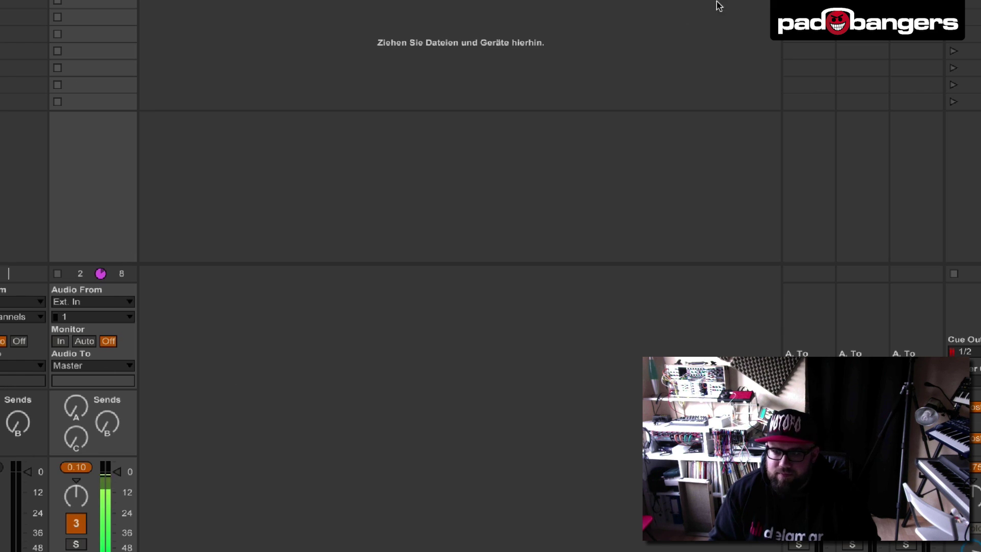
# - Reopen the plugin, A/B the calibration, and lower output to -2.2 dB
pyautogui.press('super+alt+p')
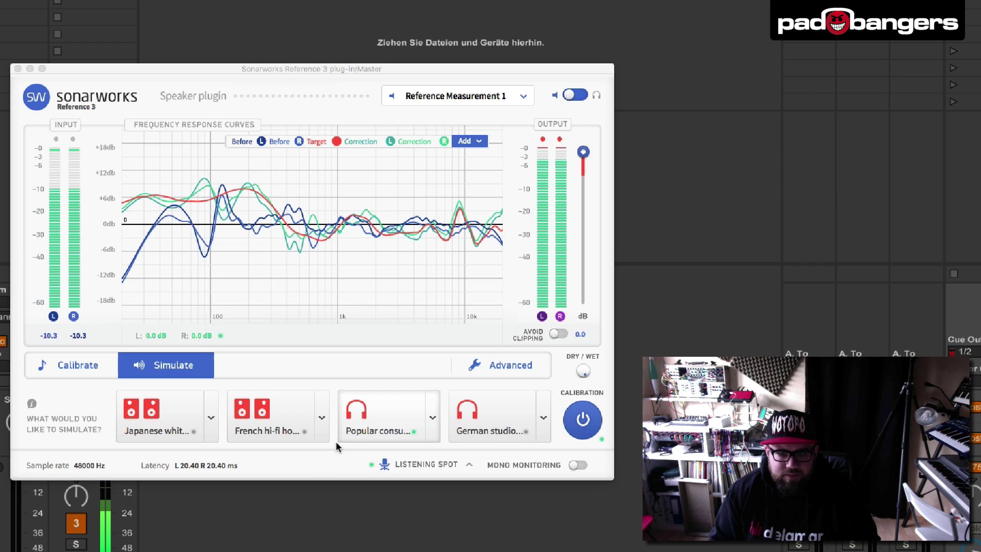
pyautogui.click(584, 428)
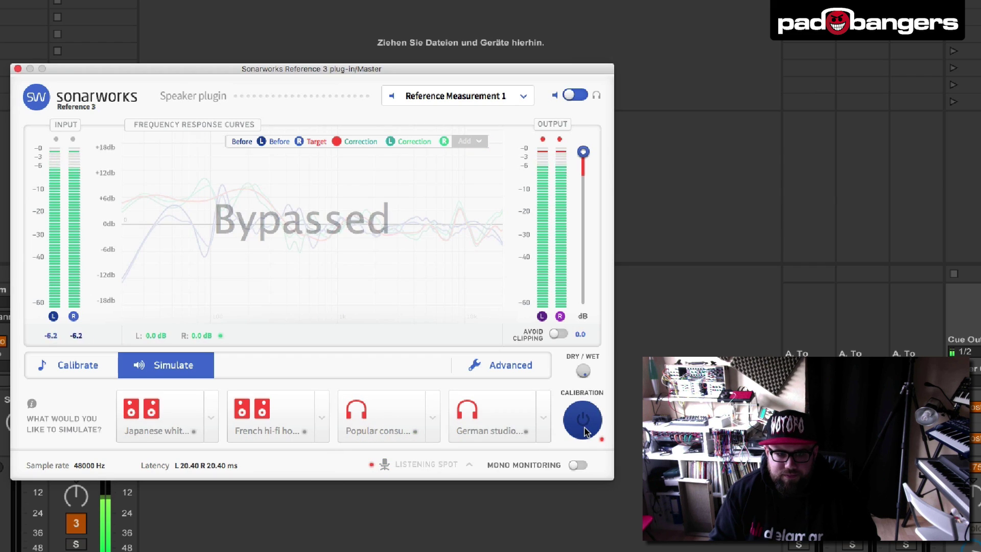
pyautogui.click(584, 429)
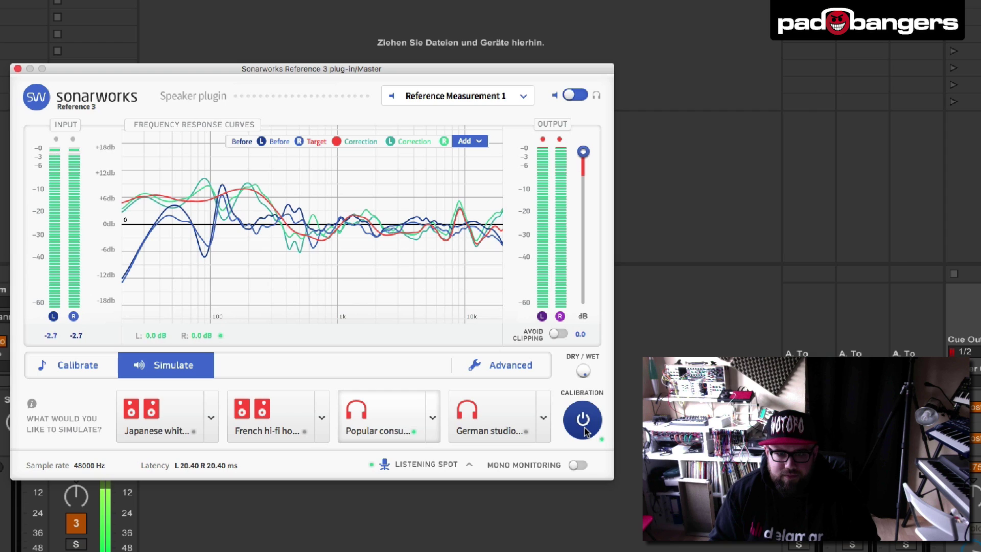
pyautogui.click(585, 429)
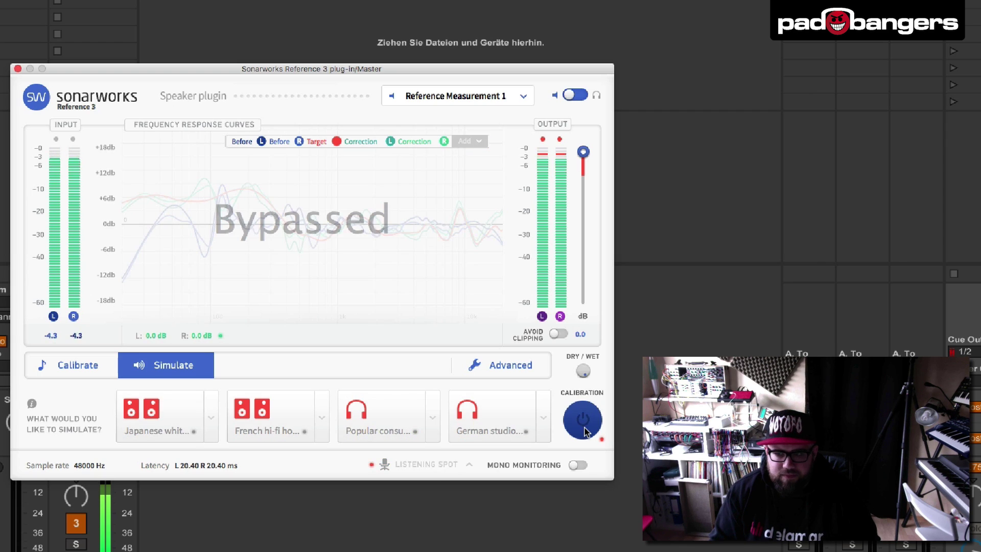
pyautogui.moveTo(583, 151); pyautogui.dragTo(583, 157)
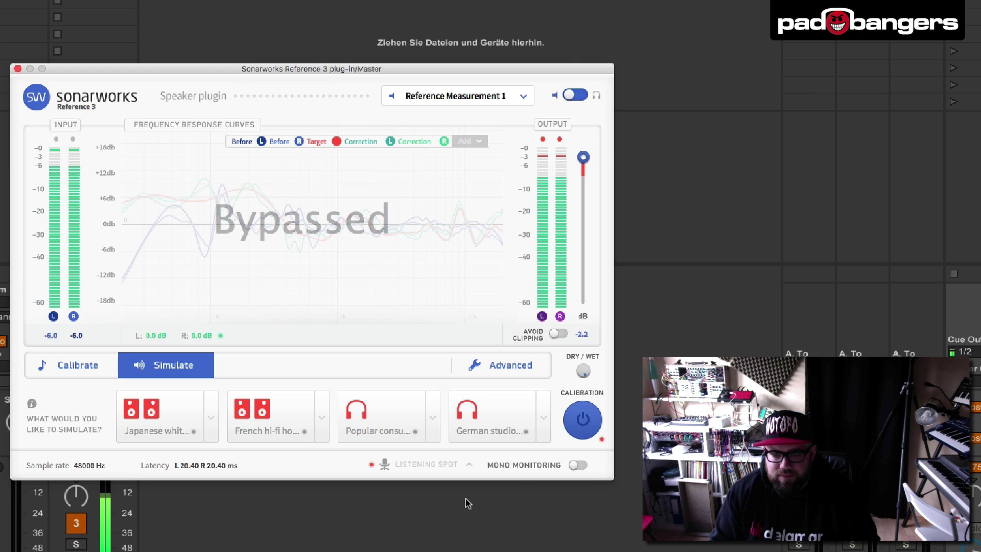
pyautogui.click(573, 430)
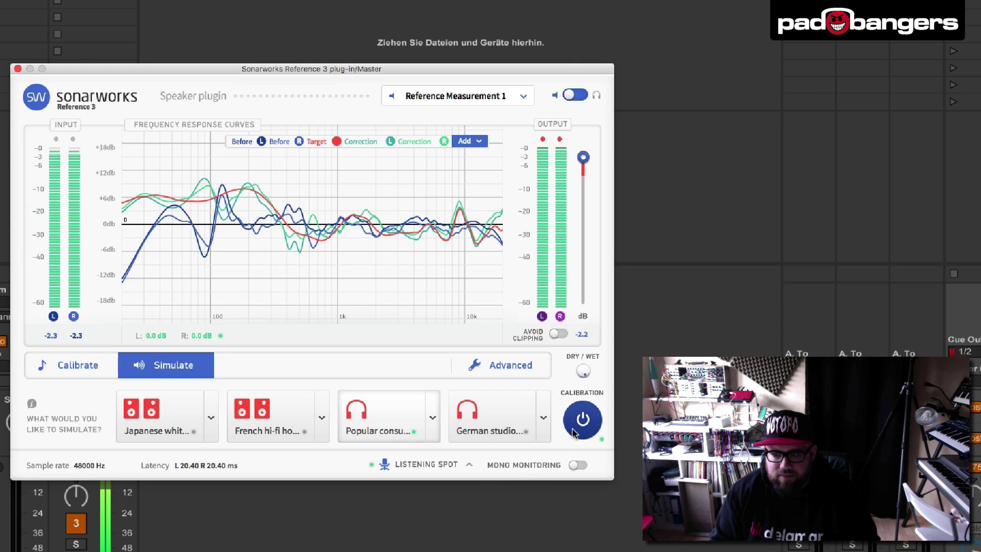
# - Turn on Avoid Clipping, compare again, and leave calibration bypassed
pyautogui.click(557, 333)
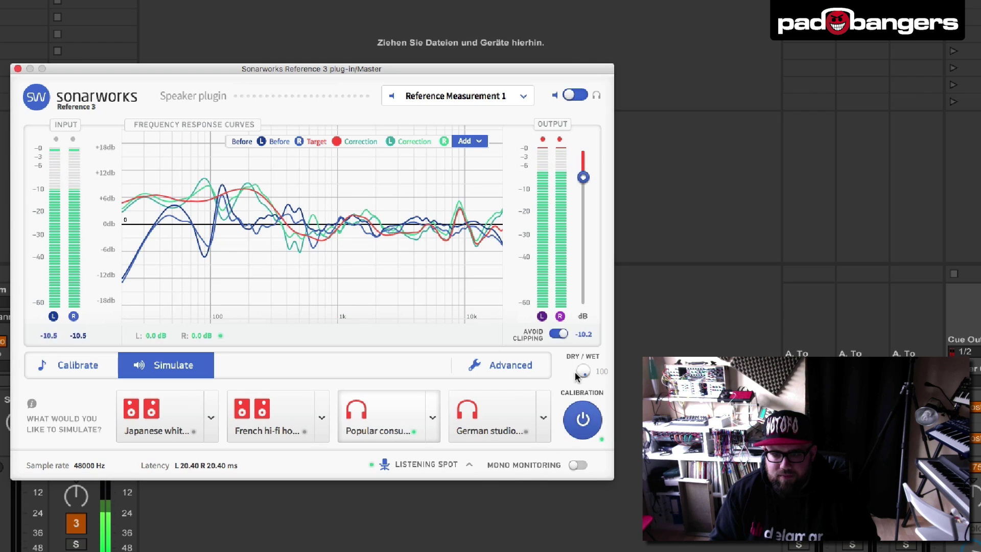
pyautogui.click(577, 428)
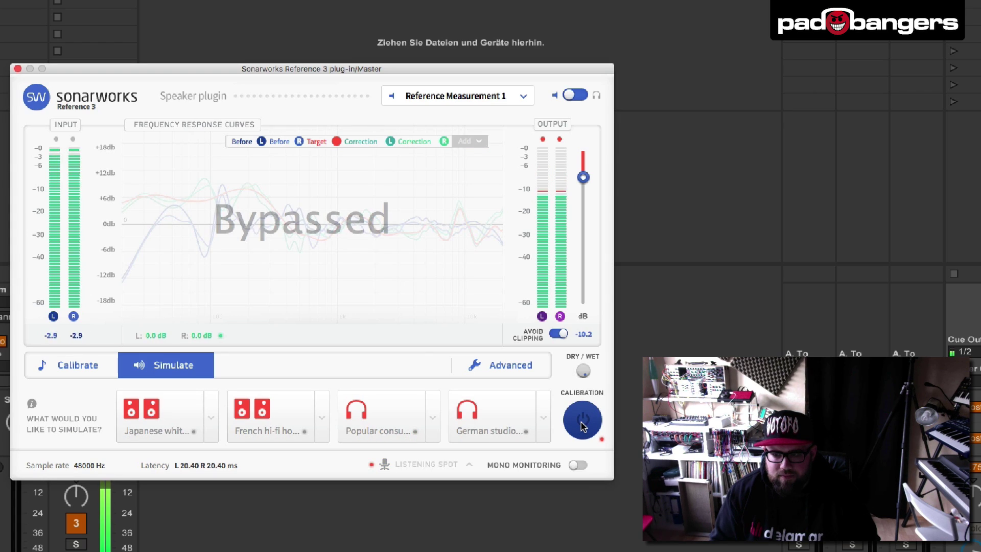
pyautogui.click(583, 427)
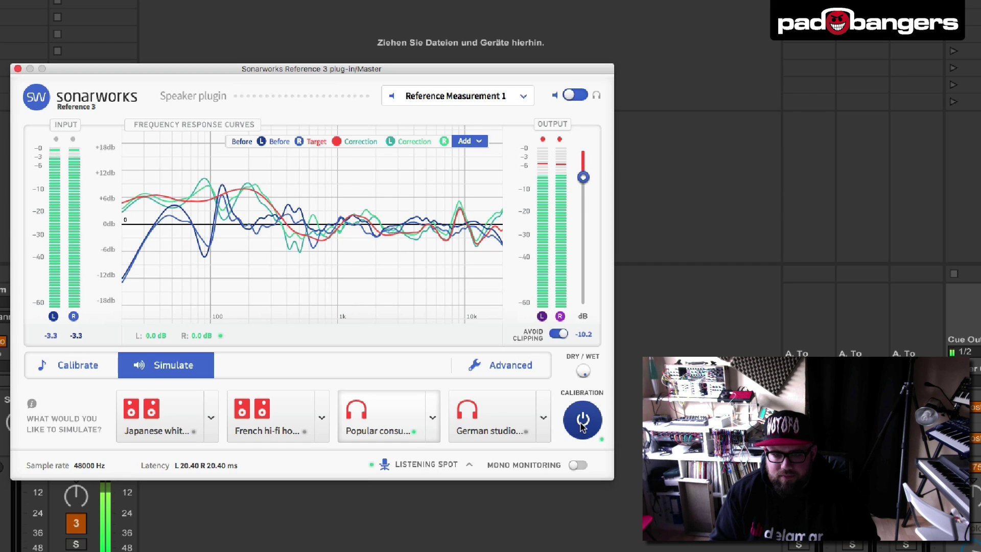
pyautogui.click(582, 427)
pyautogui.click(647, 345)
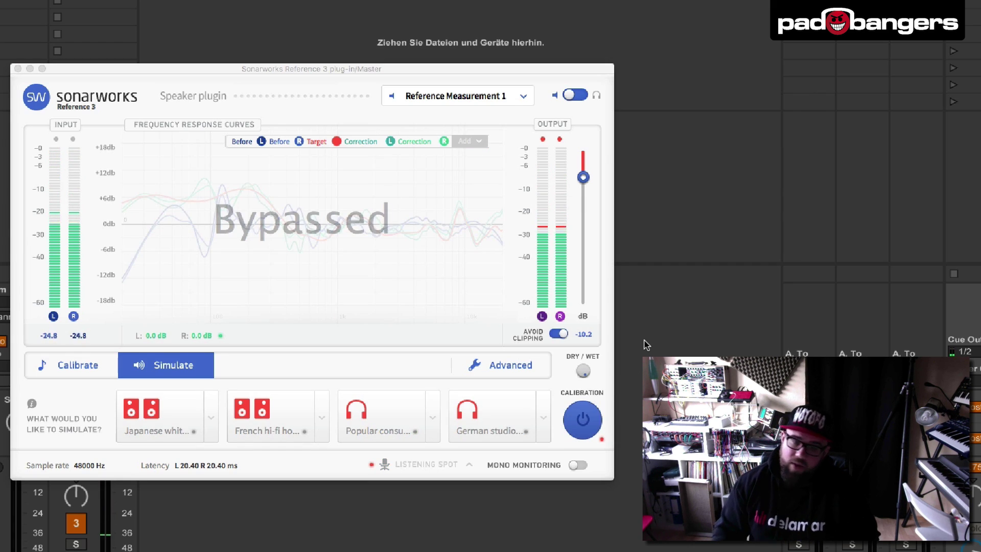